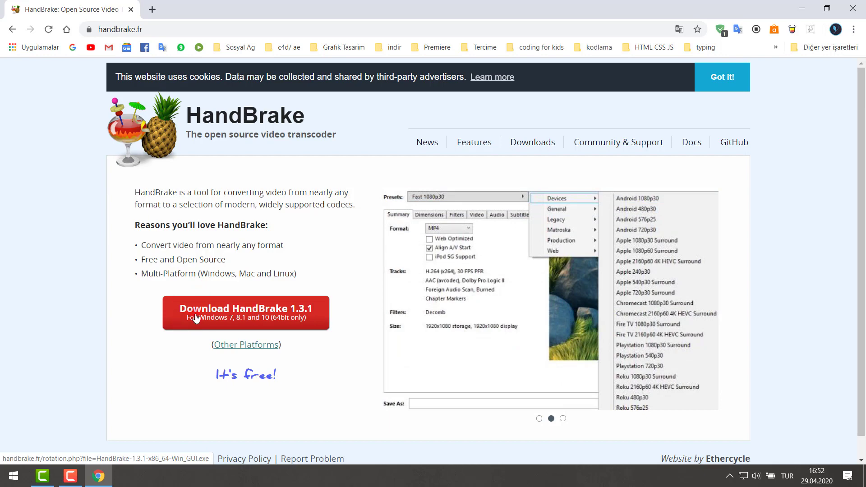
# Step: Check the downloads for other platforms, then download the HandBrake 1.3.1 installer for 64-bit Windows
pyautogui.click(246, 345)
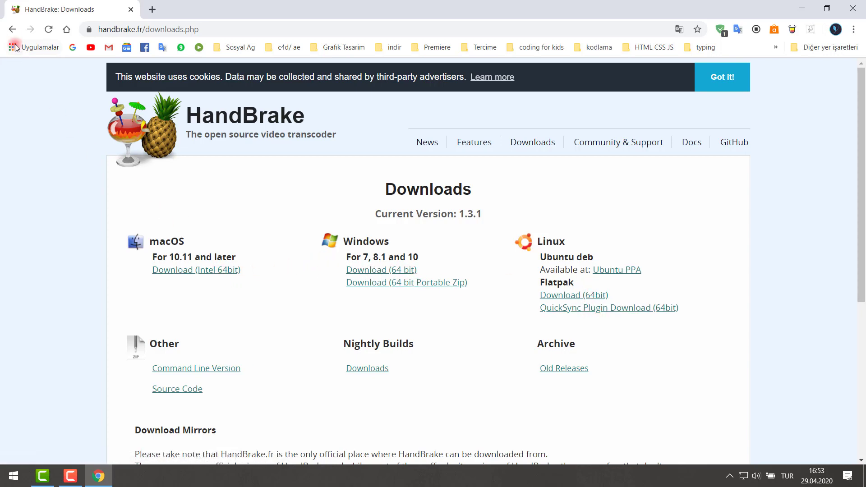
pyautogui.click(12, 28)
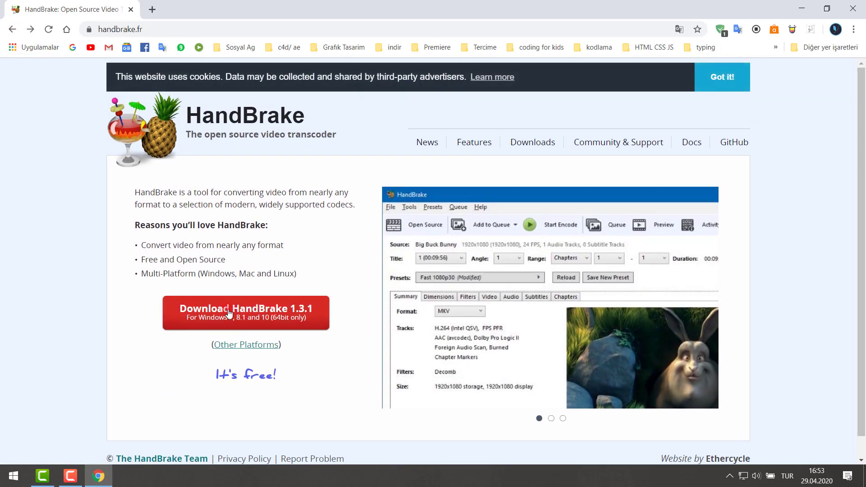
pyautogui.click(230, 313)
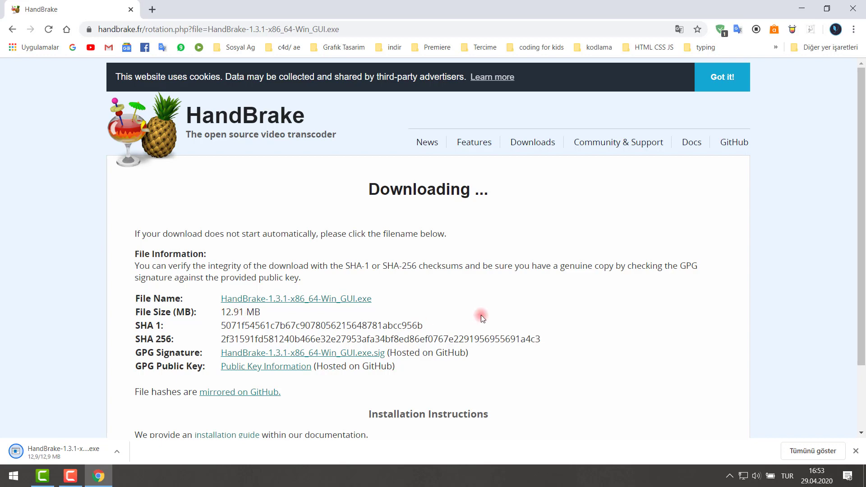
# Step: Run the downloaded HandBrake-1.3.1-x86_64-Win_GUI.exe and complete the setup with its default options
pyautogui.click(804, 451)
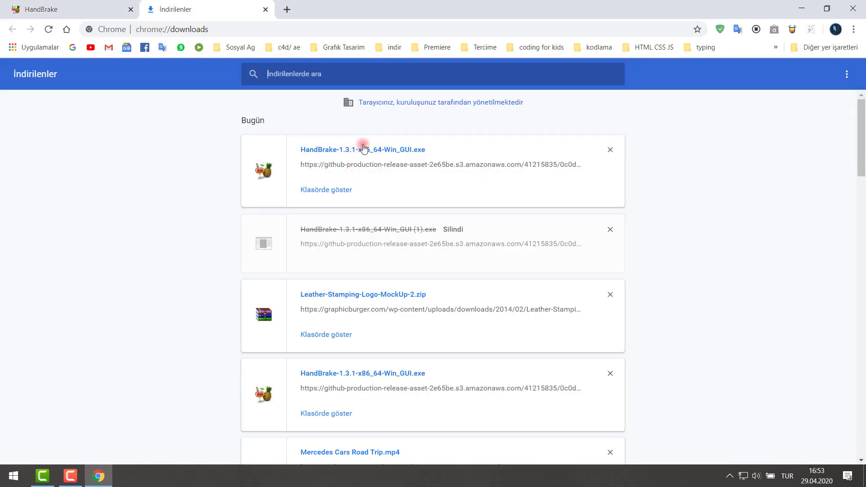
pyautogui.click(319, 152)
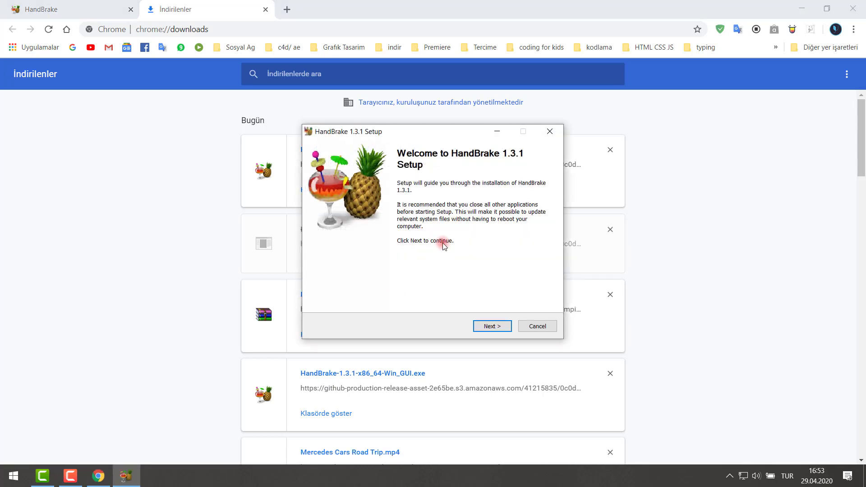
pyautogui.click(495, 326)
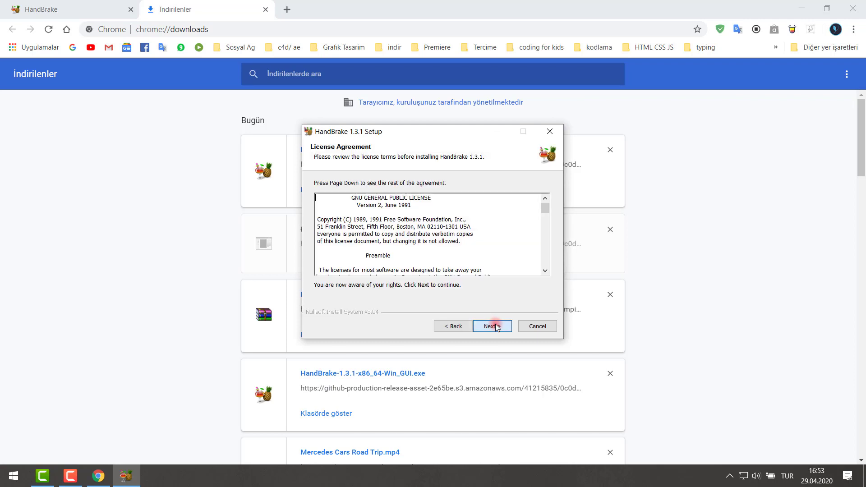
pyautogui.click(495, 327)
pyautogui.click(495, 327)
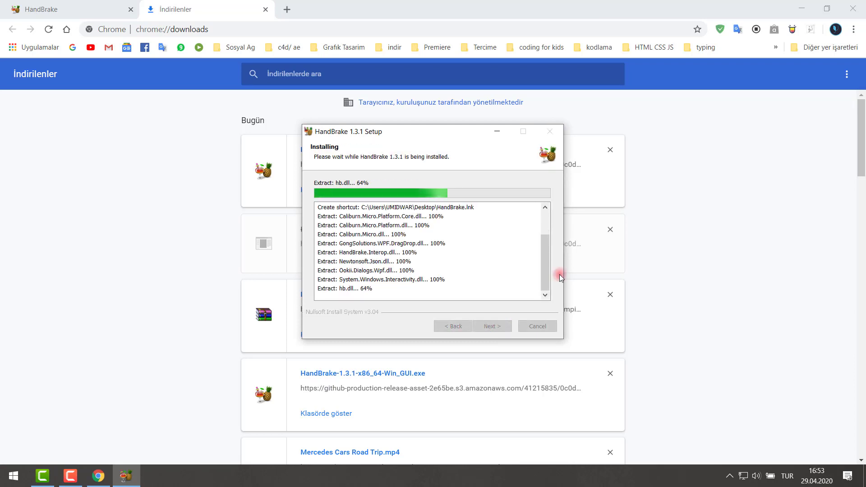
pyautogui.click(812, 13)
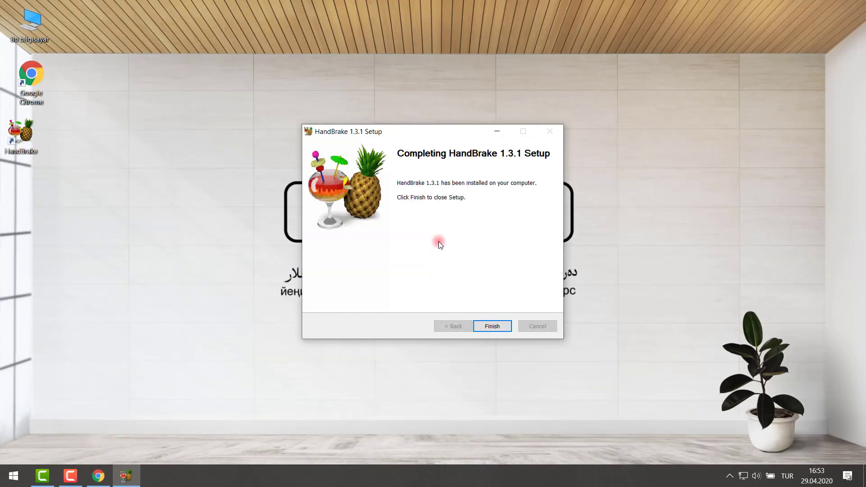
pyautogui.click(494, 326)
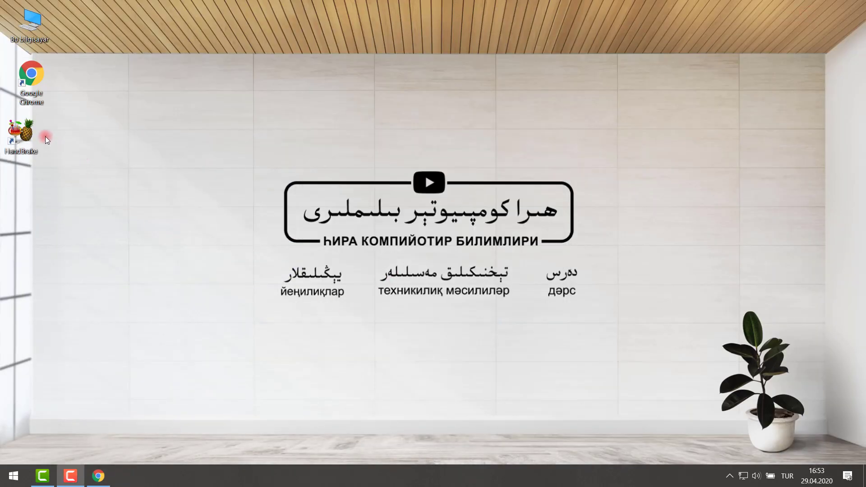
# Step: Move the HandBrake shortcut away from the other desktop icons and launch HandBrake from it
pyautogui.moveTo(22, 134); pyautogui.dragTo(217, 137)
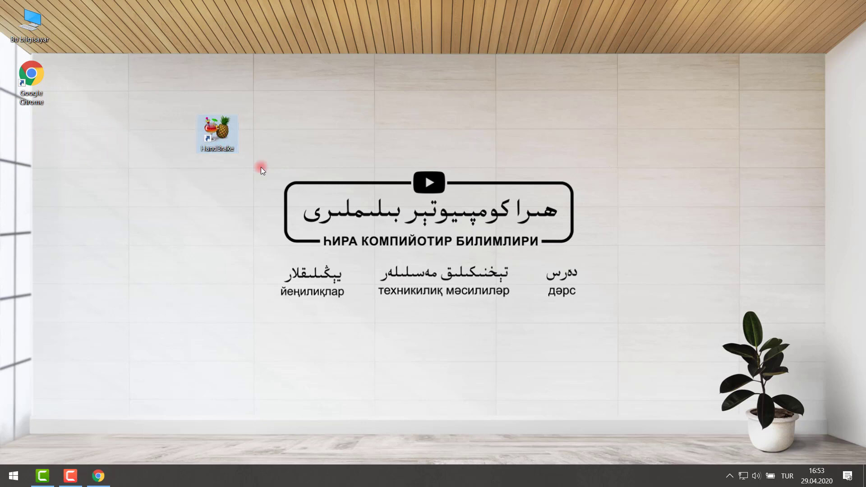
pyautogui.click(260, 171)
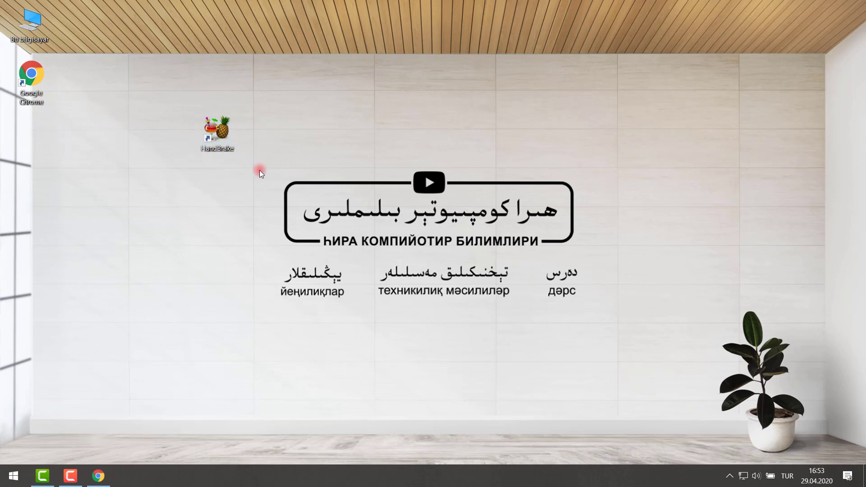
pyautogui.doubleClick(215, 130)
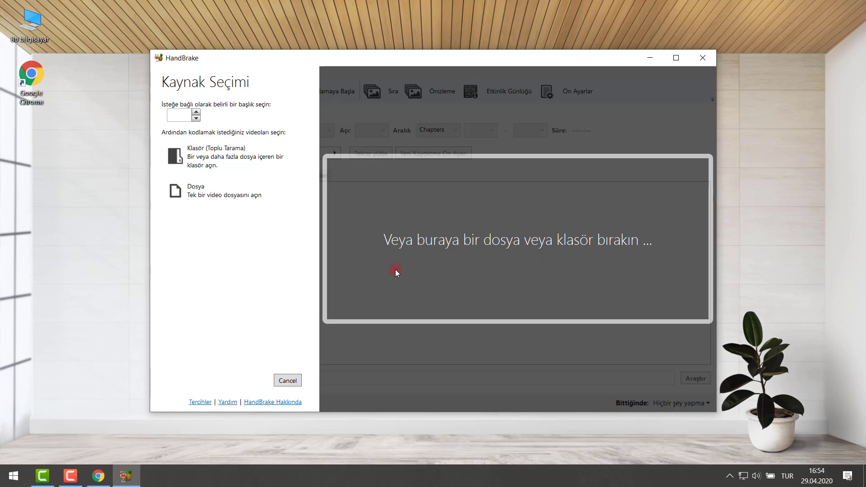
pyautogui.click(105, 386)
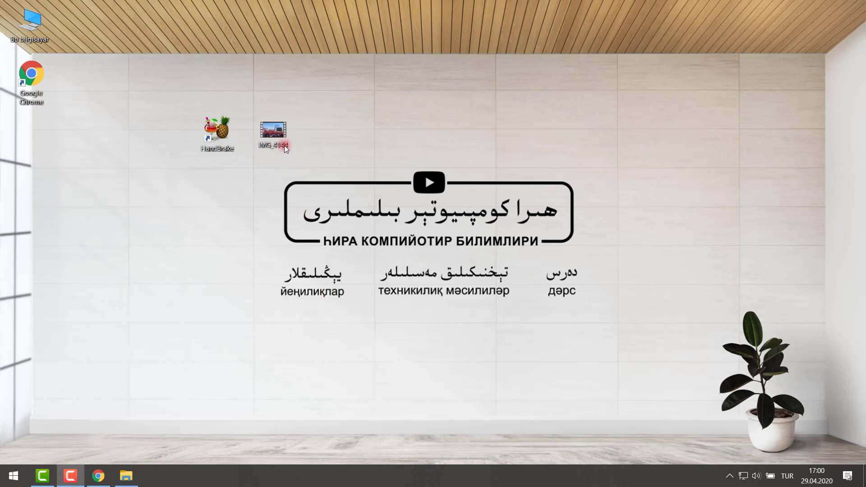
# Step: Examine the file size and video details of IMG_4144 on the desktop in its file properties
pyautogui.click(274, 132)
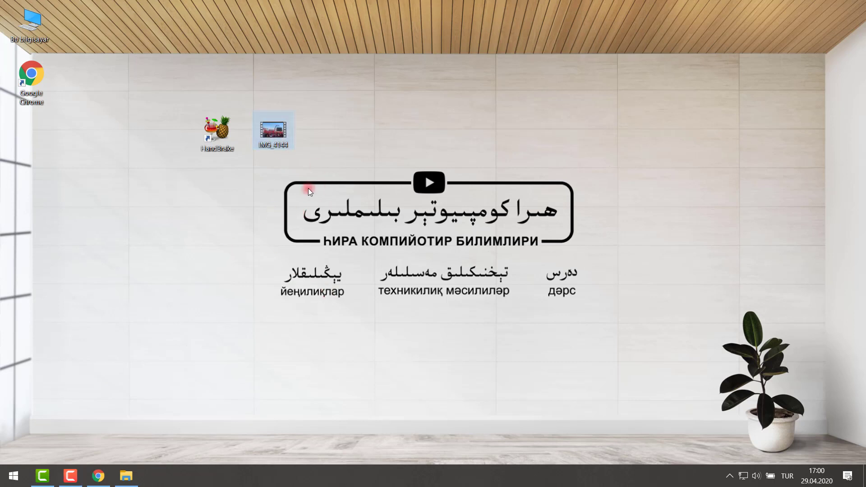
pyautogui.rightClick(281, 126)
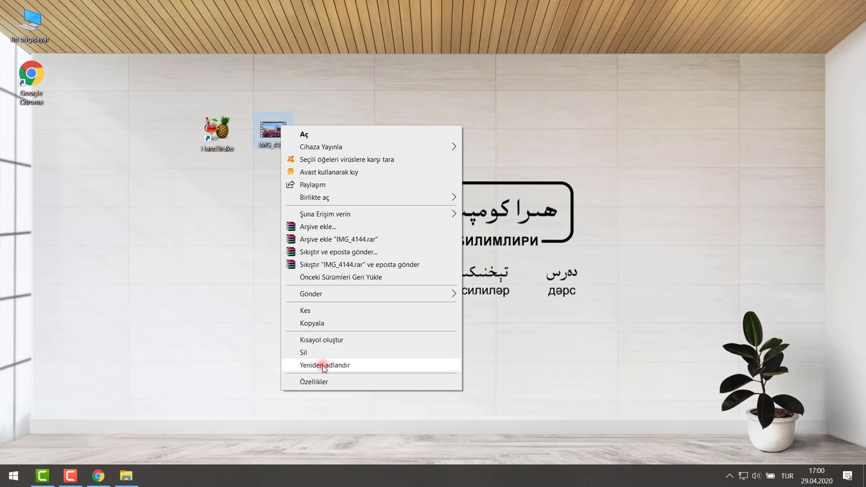
pyautogui.click(326, 384)
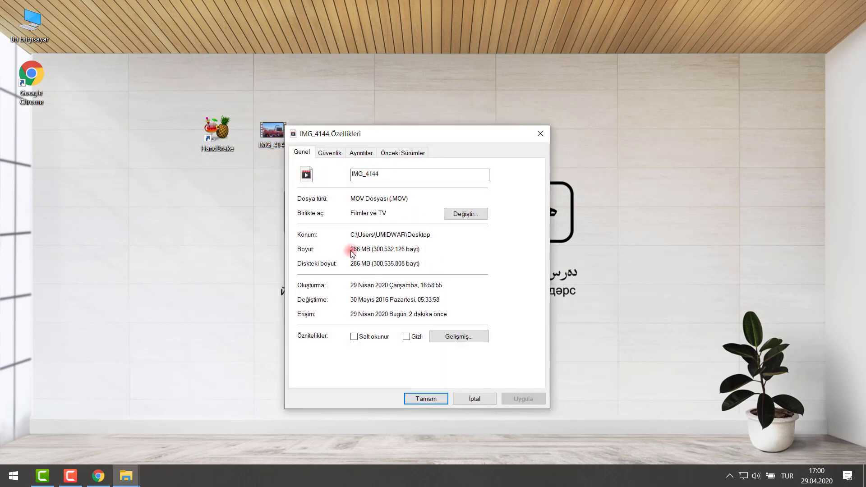
pyautogui.moveTo(351, 250); pyautogui.dragTo(366, 251)
pyautogui.click(366, 250)
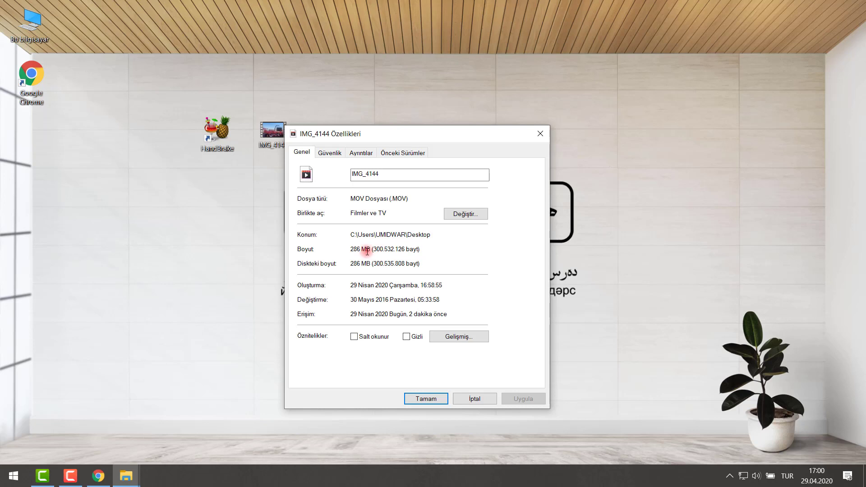
pyautogui.click(360, 152)
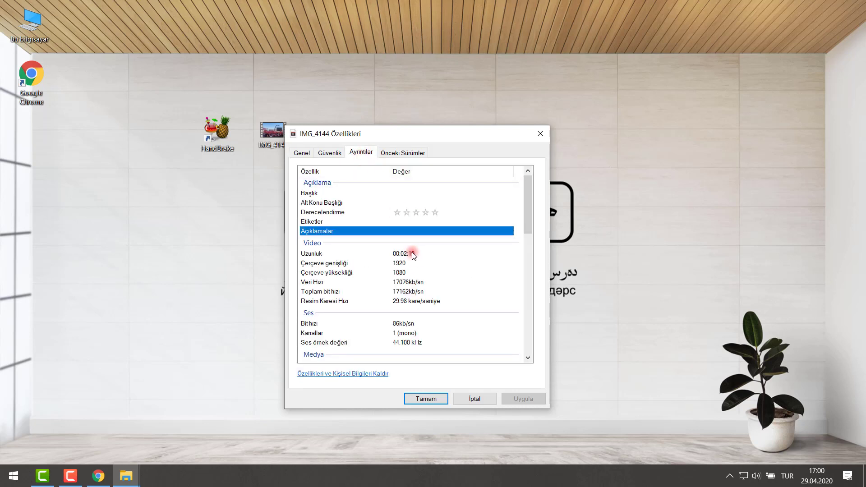
pyautogui.click(306, 155)
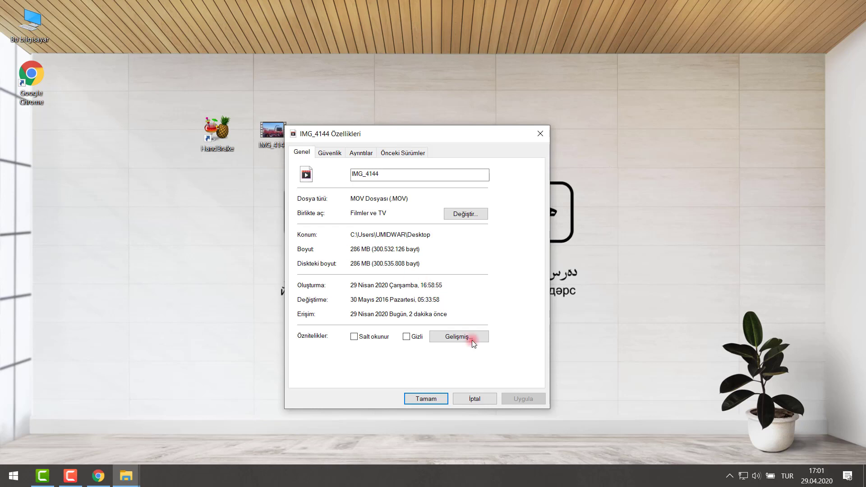
pyautogui.click(471, 399)
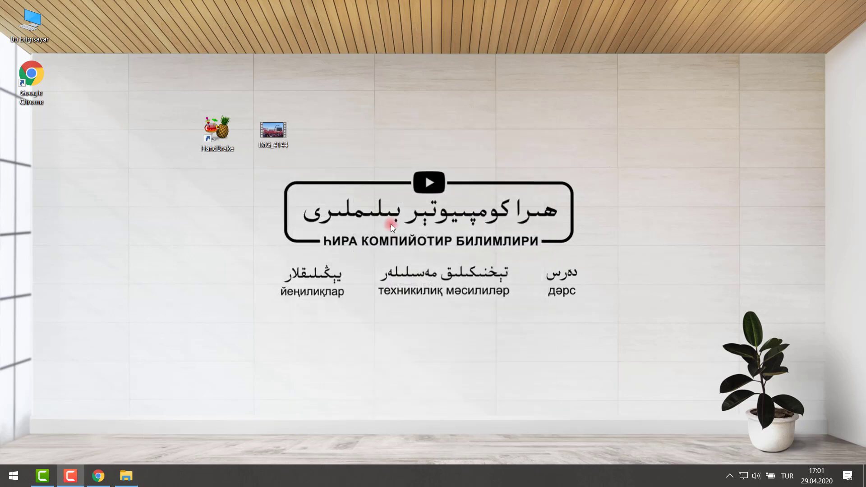
# Step: Open HandBrake beside the desktop icons and load the desktop video IMG_4144 as its source
pyautogui.click(274, 131)
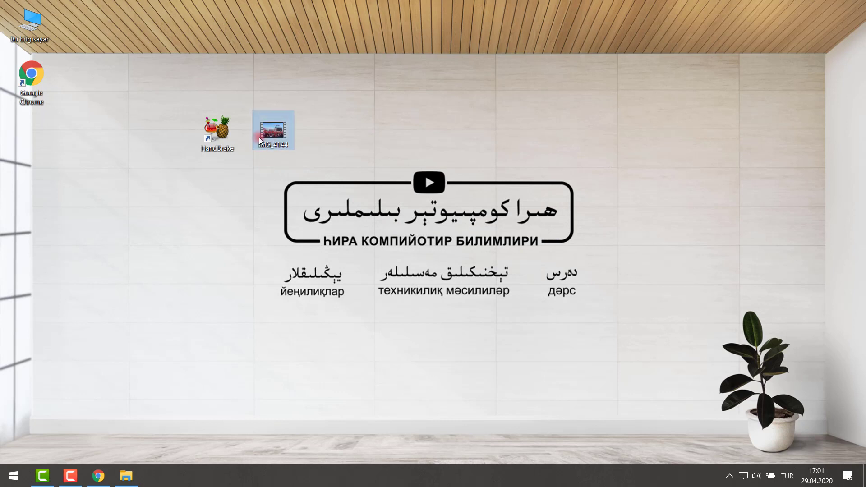
pyautogui.click(223, 155)
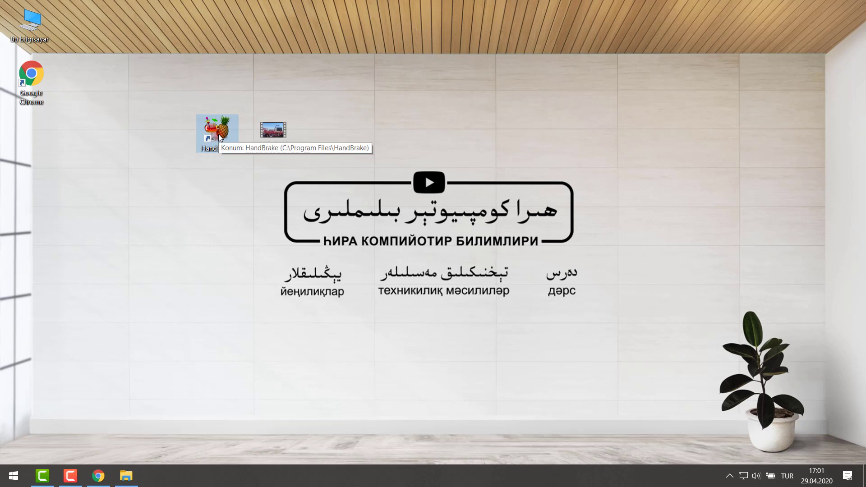
pyautogui.click(306, 203)
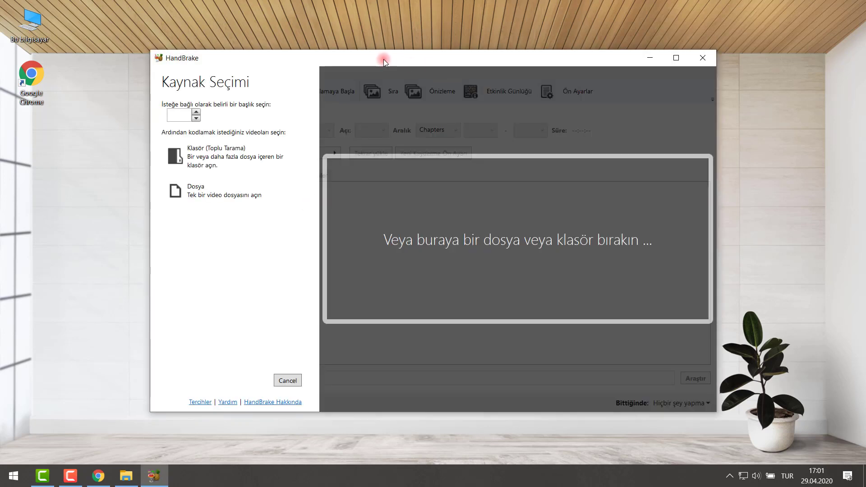
pyautogui.moveTo(383, 59); pyautogui.dragTo(530, 57)
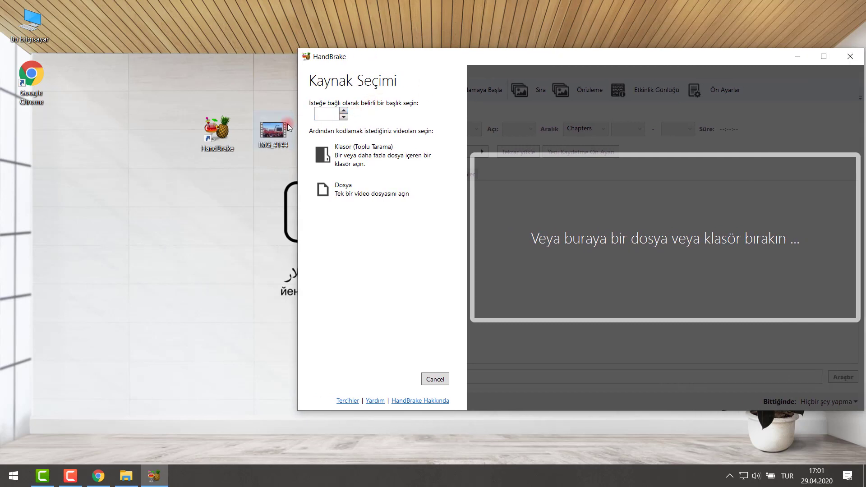
pyautogui.moveTo(288, 123); pyautogui.dragTo(512, 187)
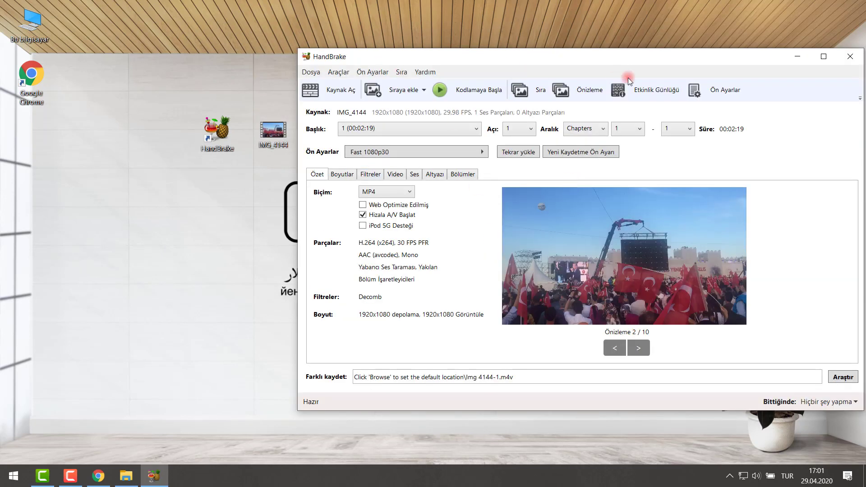
pyautogui.moveTo(571, 56); pyautogui.dragTo(436, 51)
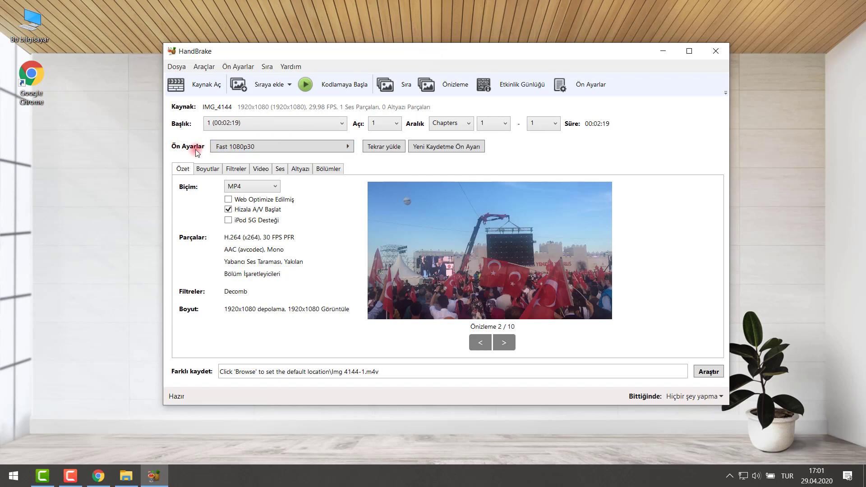
# Step: Apply the General preset Very Fast 1080p30 to the loaded video
pyautogui.click(247, 148)
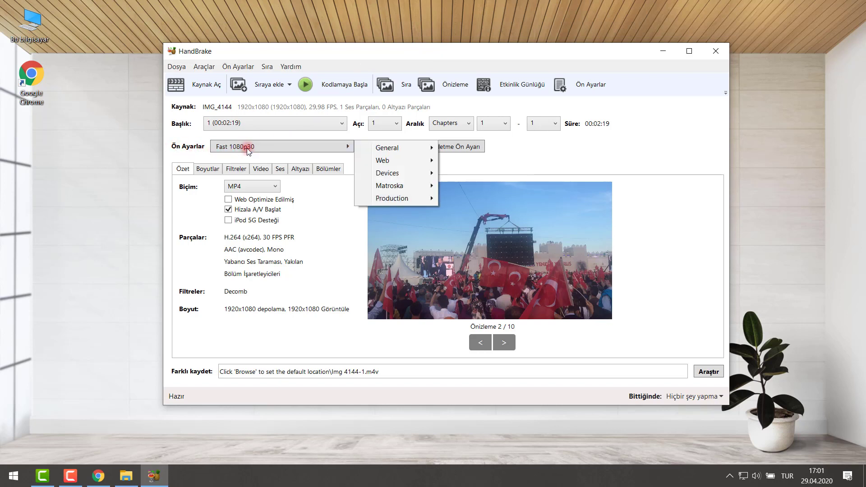
pyautogui.moveTo(383, 152)
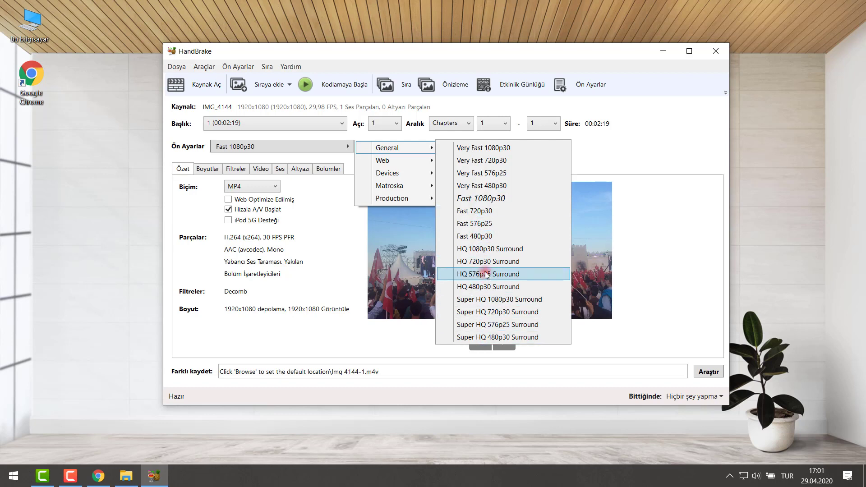
pyautogui.click(493, 147)
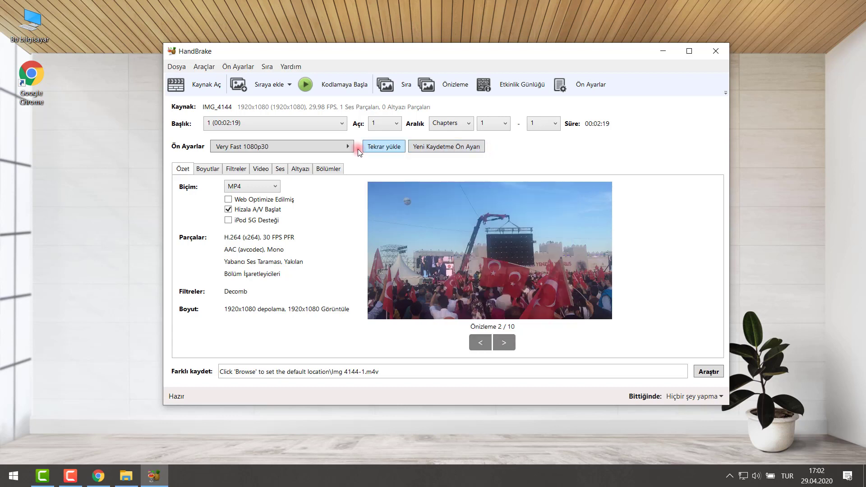
# Step: Review the dimensions, filters, video and subtitle settings of the encode, and return to its summary
pyautogui.click(207, 169)
pyautogui.click(236, 170)
pyautogui.click(264, 170)
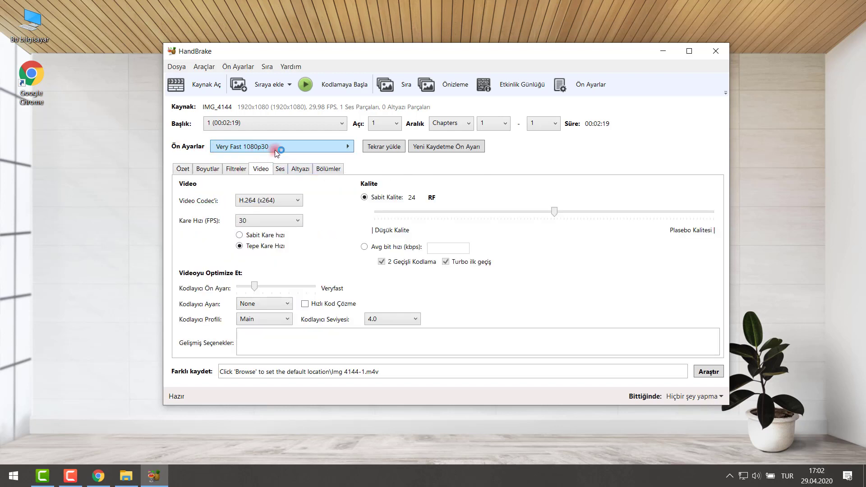
pyautogui.click(298, 169)
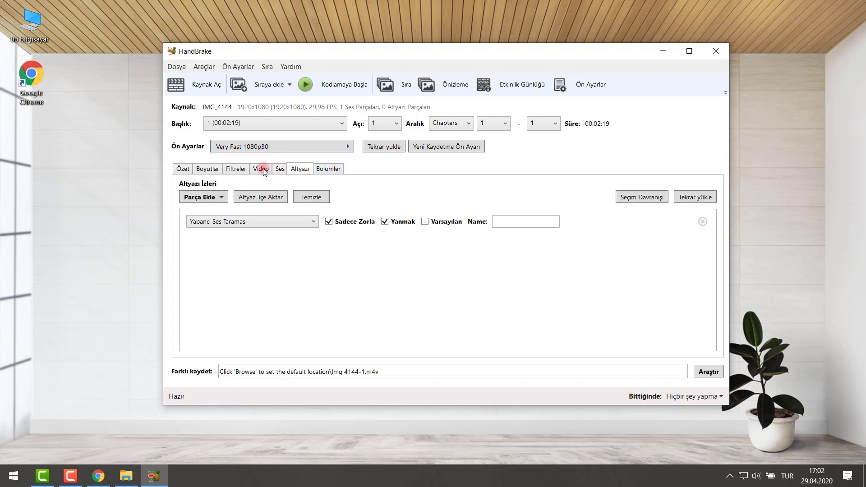
pyautogui.click(184, 169)
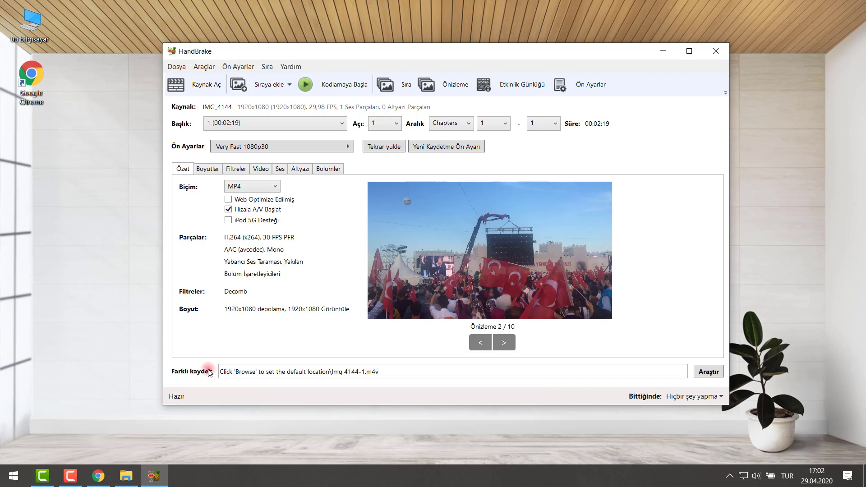
# Step: Set the output destination to the desktop (Masaüstü) with the file name p, and start encoding the video
pyautogui.click(707, 372)
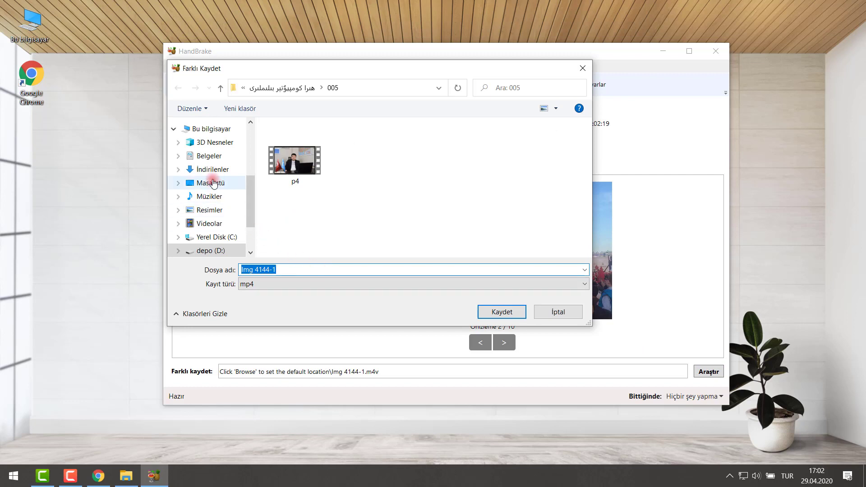
pyautogui.click(207, 181)
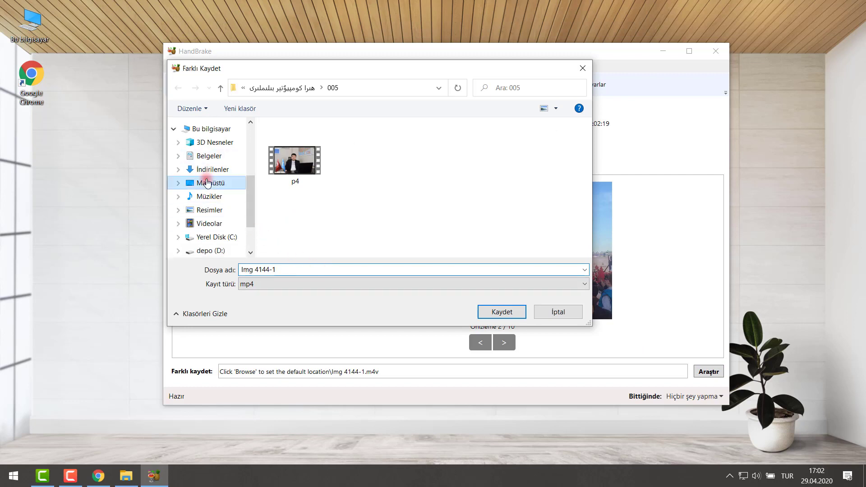
pyautogui.click(318, 269)
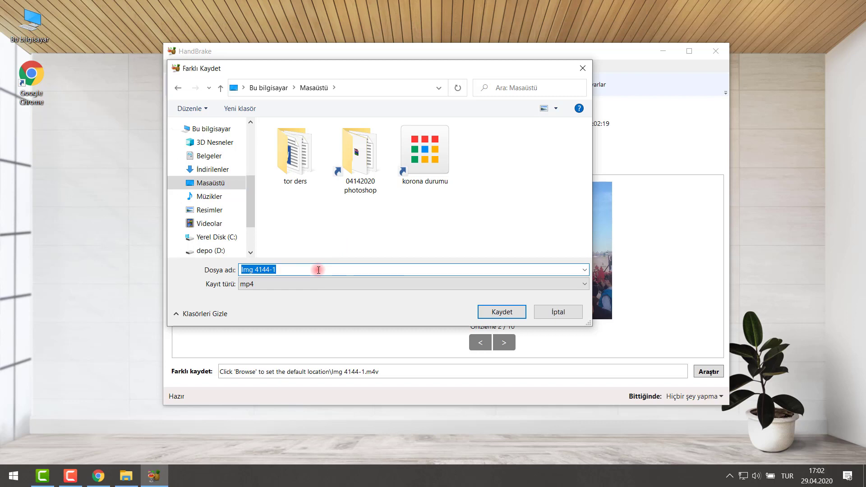
pyautogui.write('p')
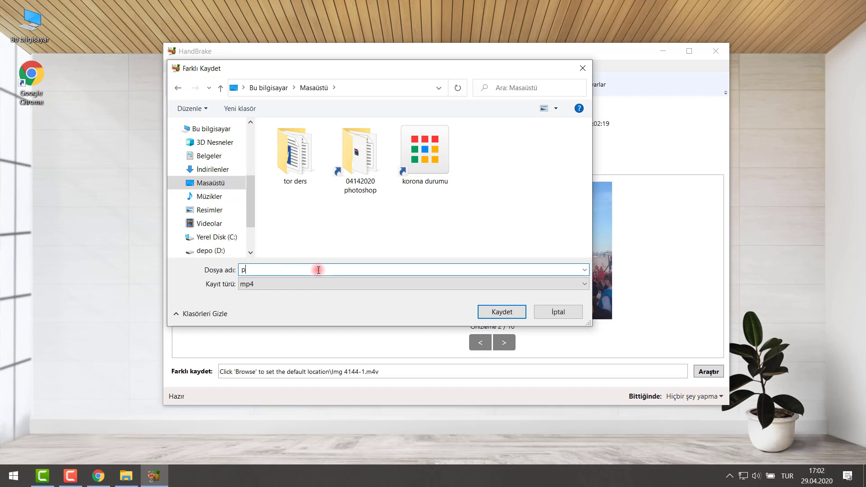
pyautogui.click(502, 312)
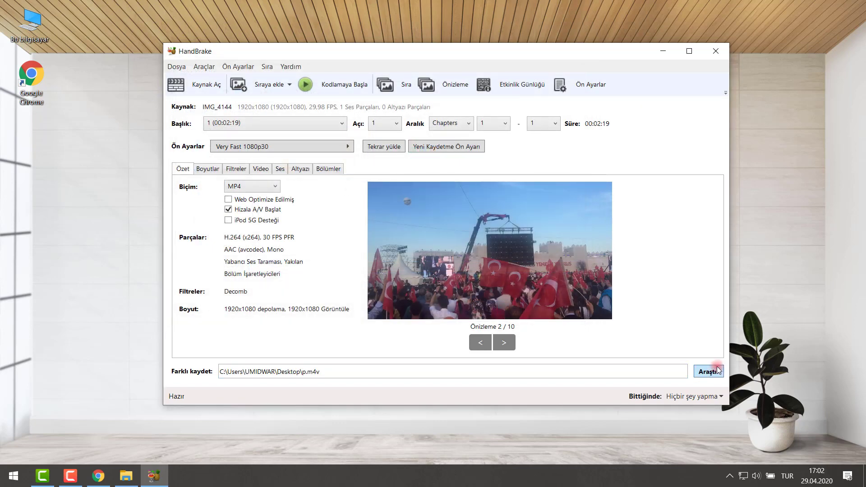
pyautogui.click(336, 87)
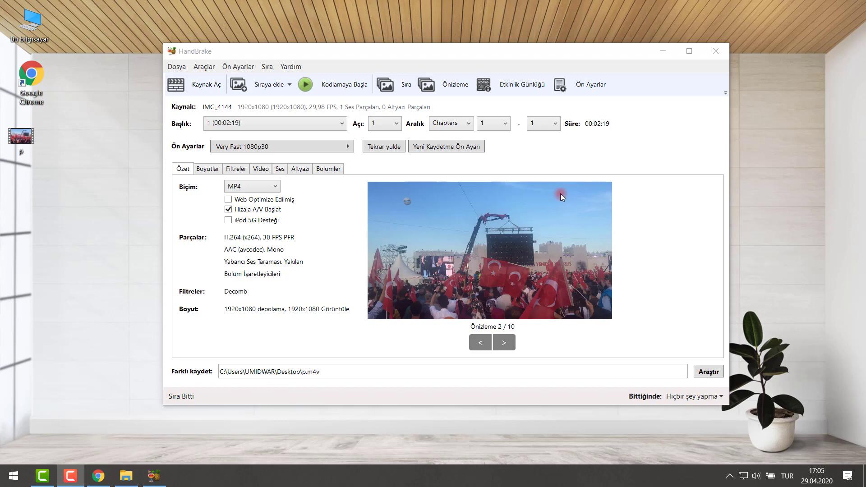
# Step: Minimize HandBrake and place the converted video p beside IMG_4144 on the desktop
pyautogui.click(663, 53)
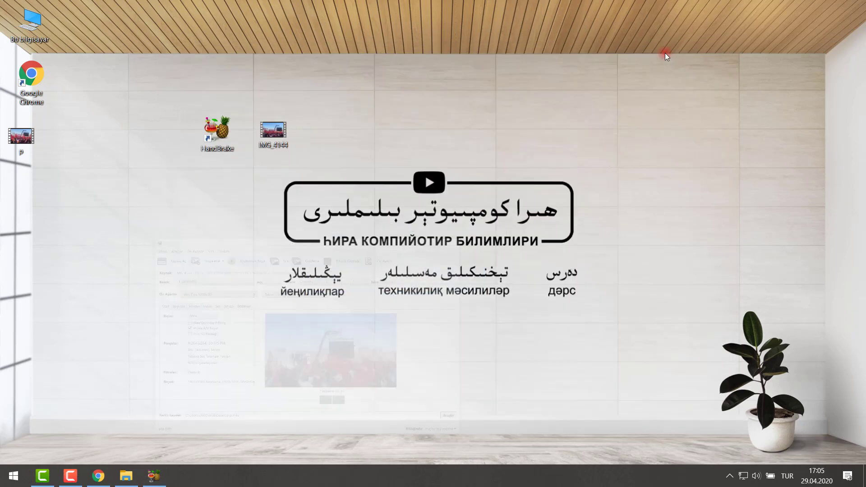
pyautogui.moveTo(21, 136); pyautogui.dragTo(325, 131)
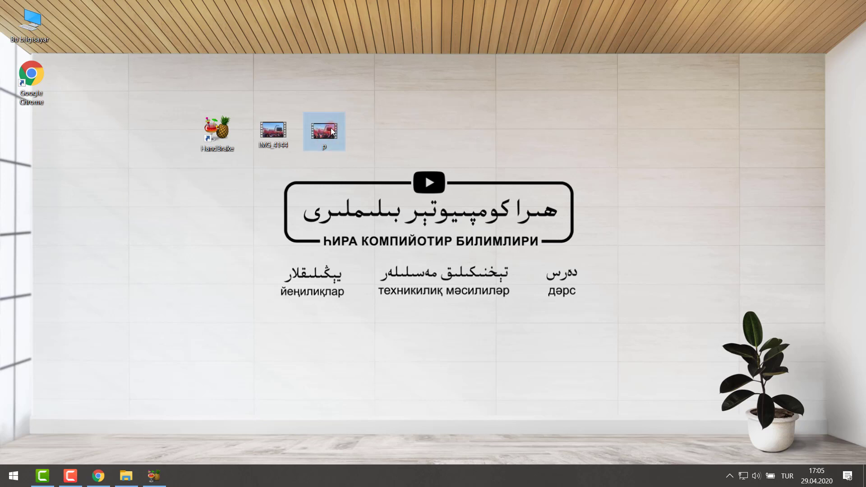
pyautogui.click(315, 184)
pyautogui.click(268, 141)
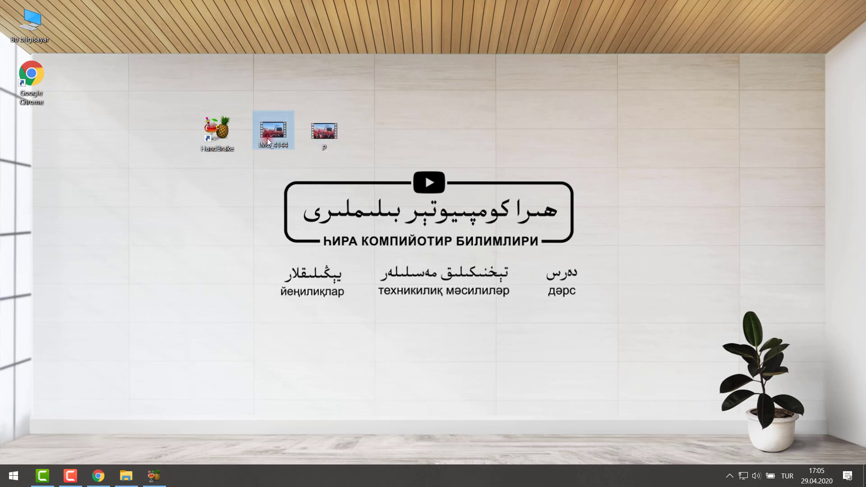
pyautogui.click(328, 173)
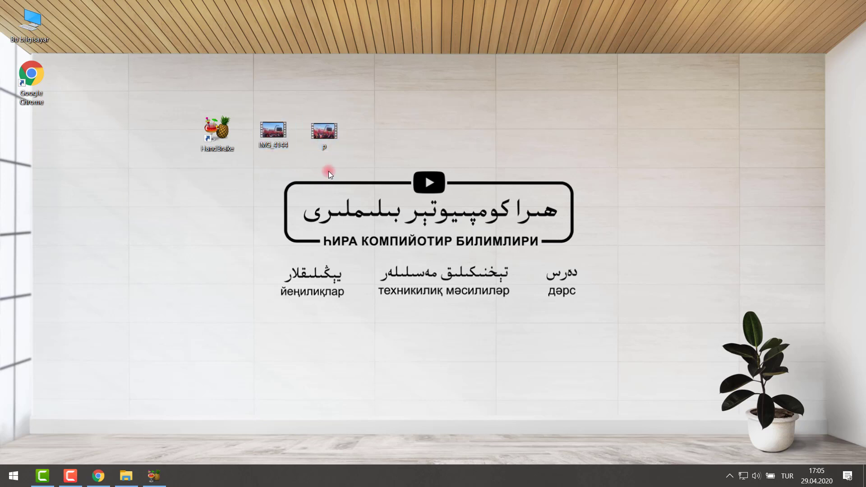
# Step: Examine the file size of the converted video p in its file properties, and close them without changes
pyautogui.rightClick(326, 136)
pyautogui.click(361, 392)
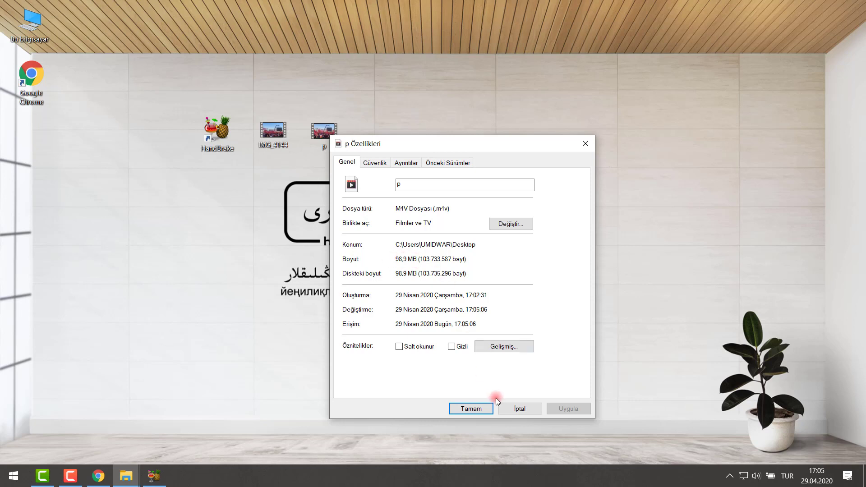
pyautogui.click(524, 410)
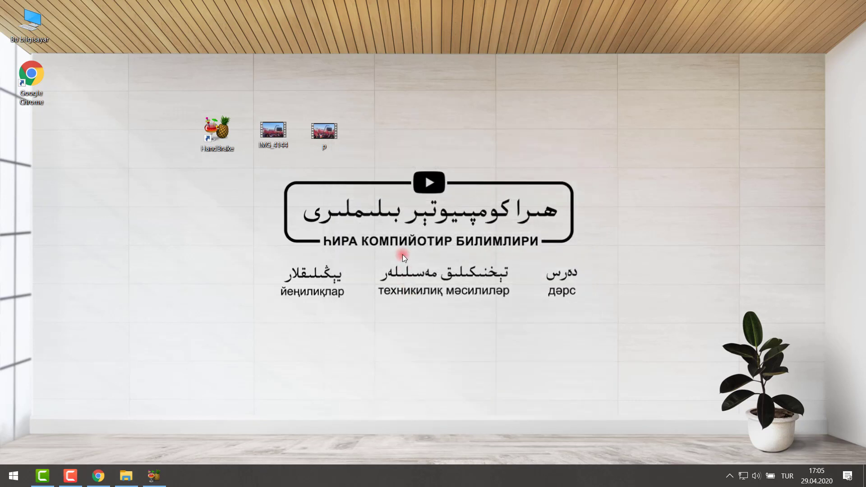